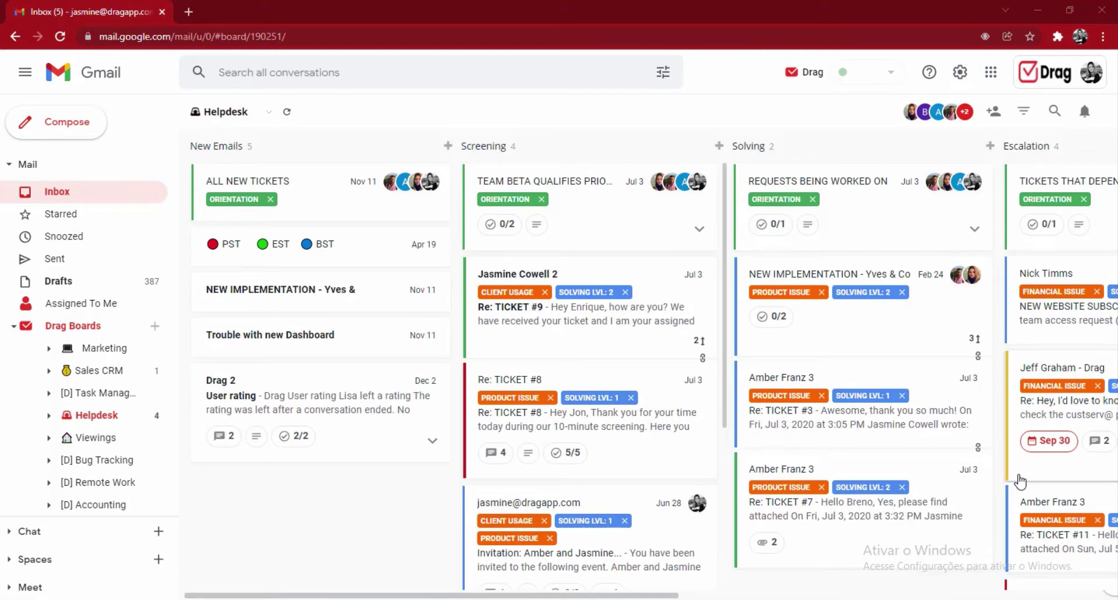
- Create a shared-inbox workspace, invite a teammate by e-mail, and check the Helpdesk board's members
{"action": "mouse_move", "coordinate": [707, 457]}
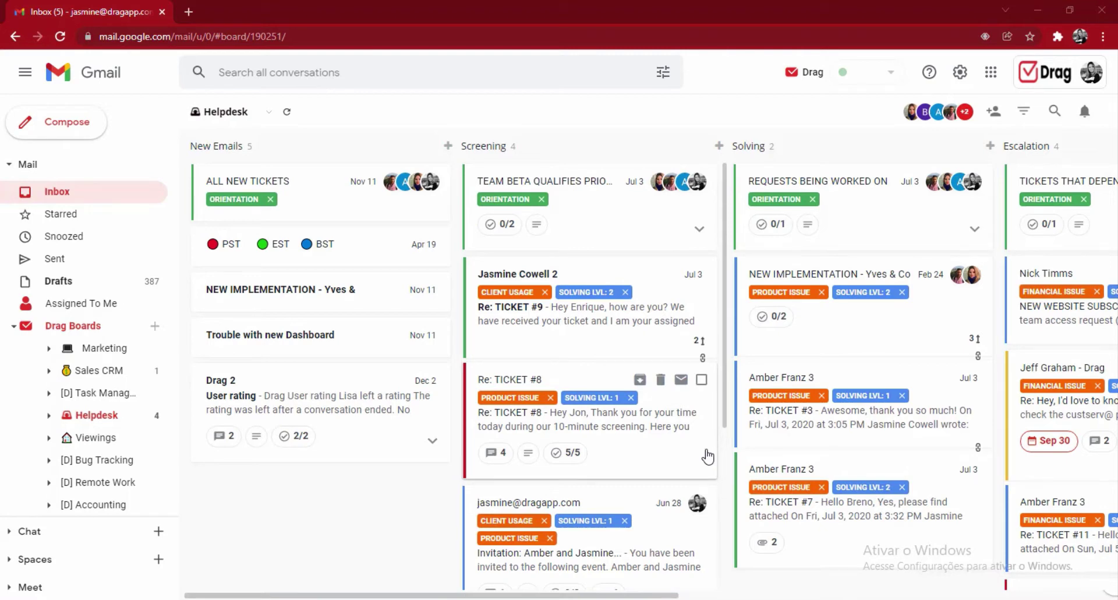
{"action": "mouse_move", "coordinate": [879, 495]}
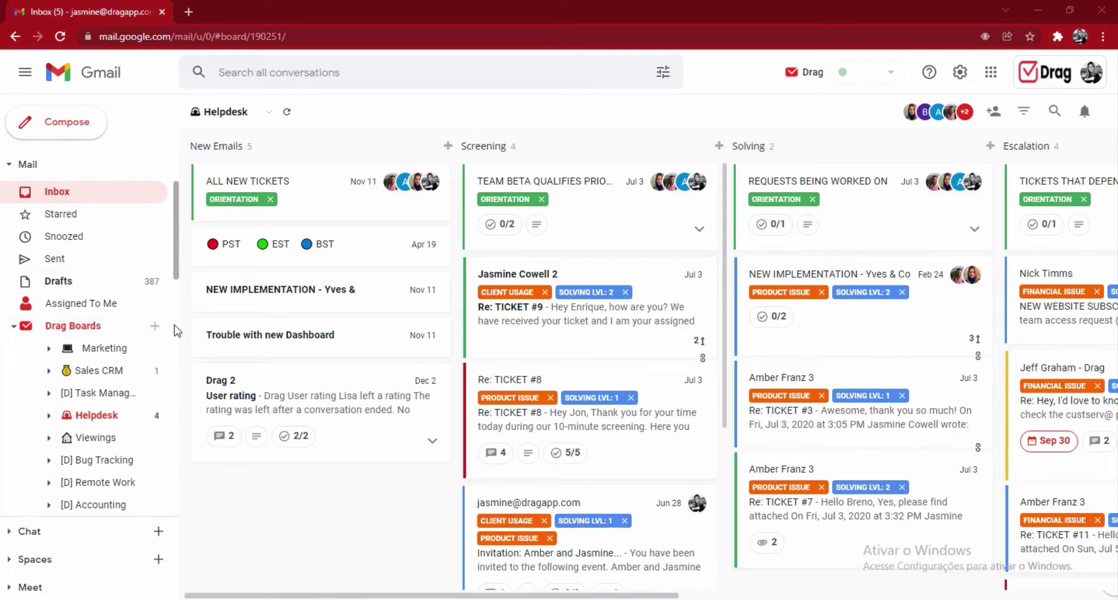
{"action": "left_click", "coordinate": [155, 325]}
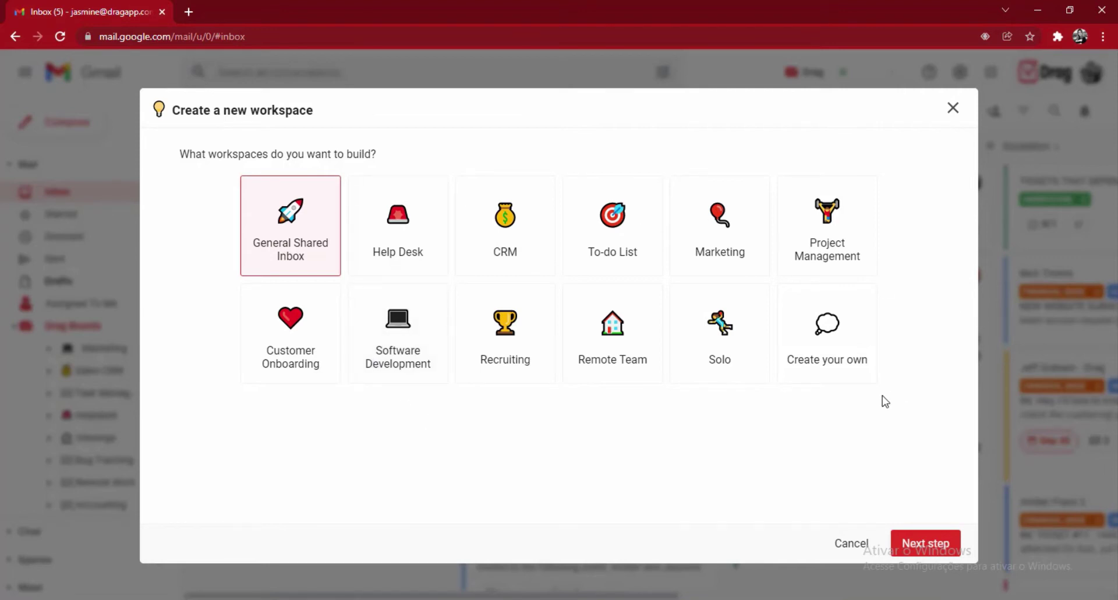
{"action": "left_click", "coordinate": [927, 541]}
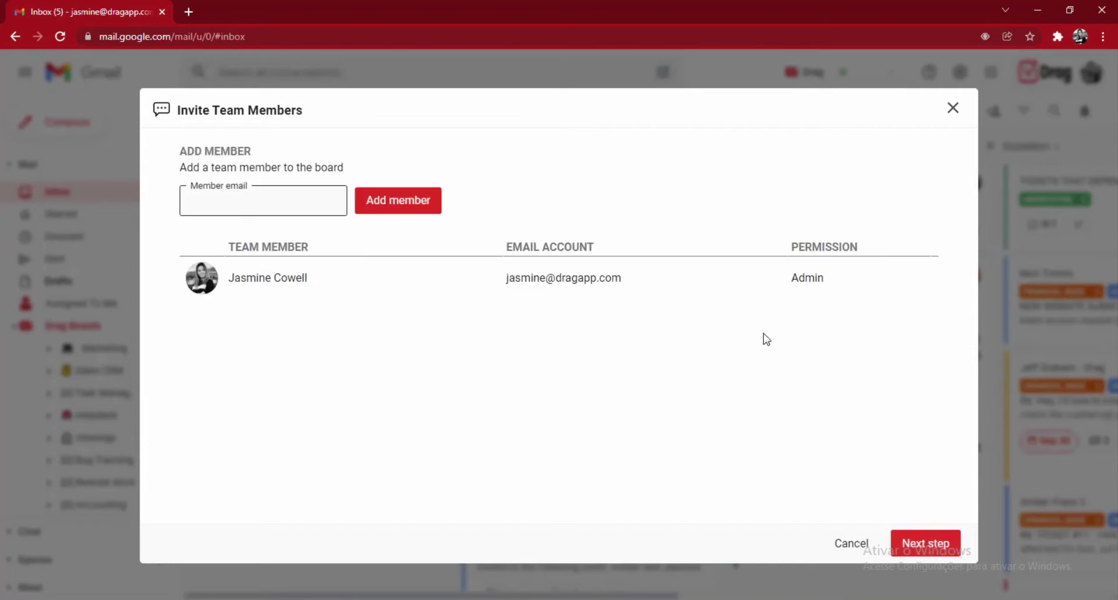
{"action": "left_click", "coordinate": [940, 546]}
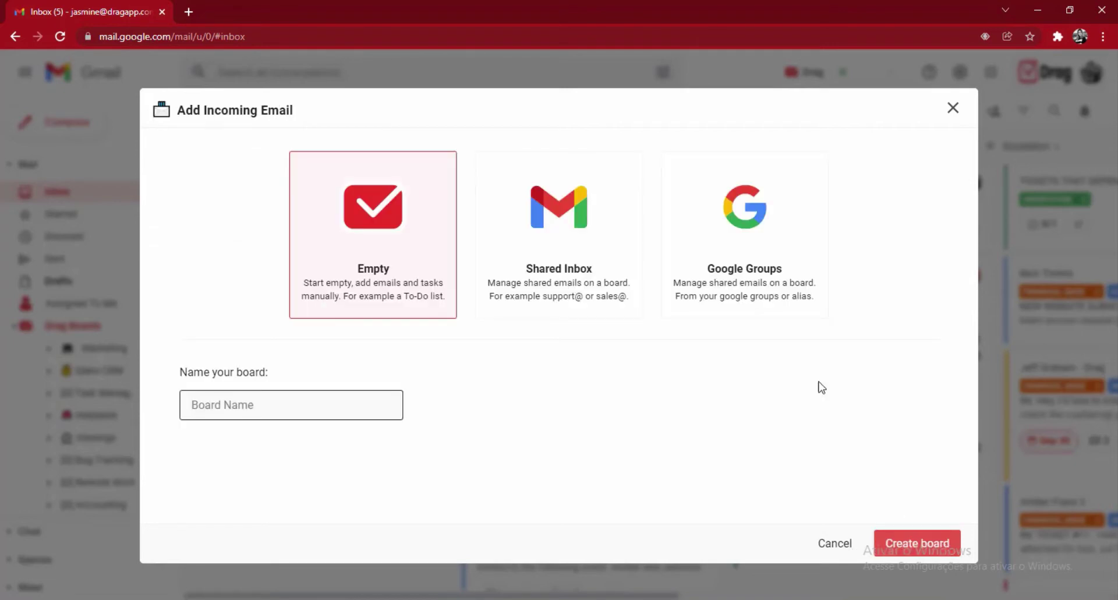
{"action": "left_click", "coordinate": [595, 283]}
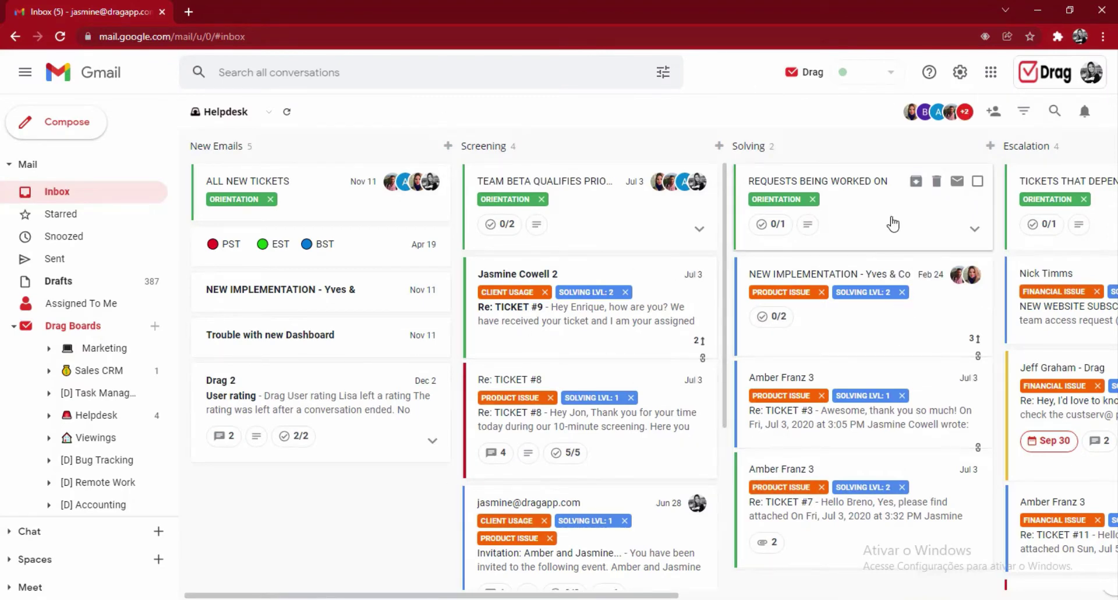
{"action": "left_click", "coordinate": [935, 119]}
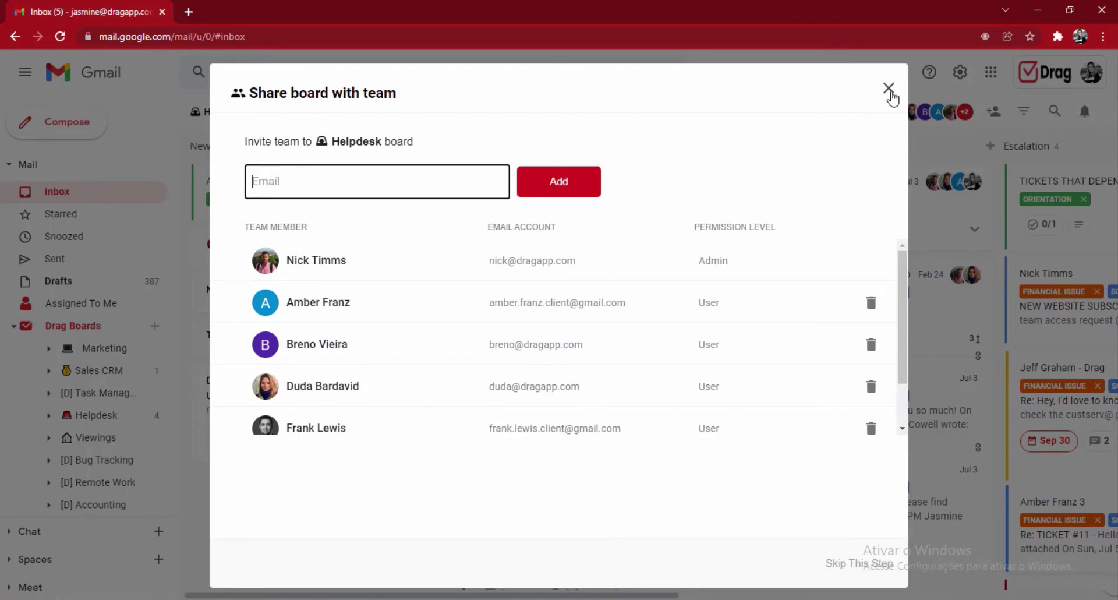
{"action": "left_click", "coordinate": [889, 88]}
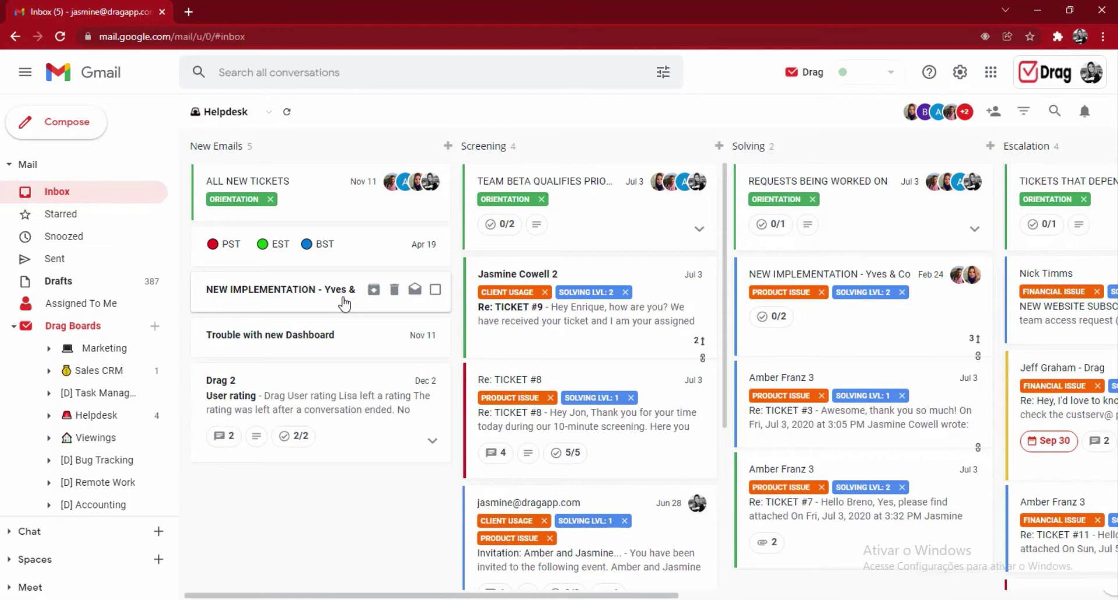
- Open the Re: TICKET #9 card, then expand and collapse its first customer message
{"action": "left_click", "coordinate": [583, 291]}
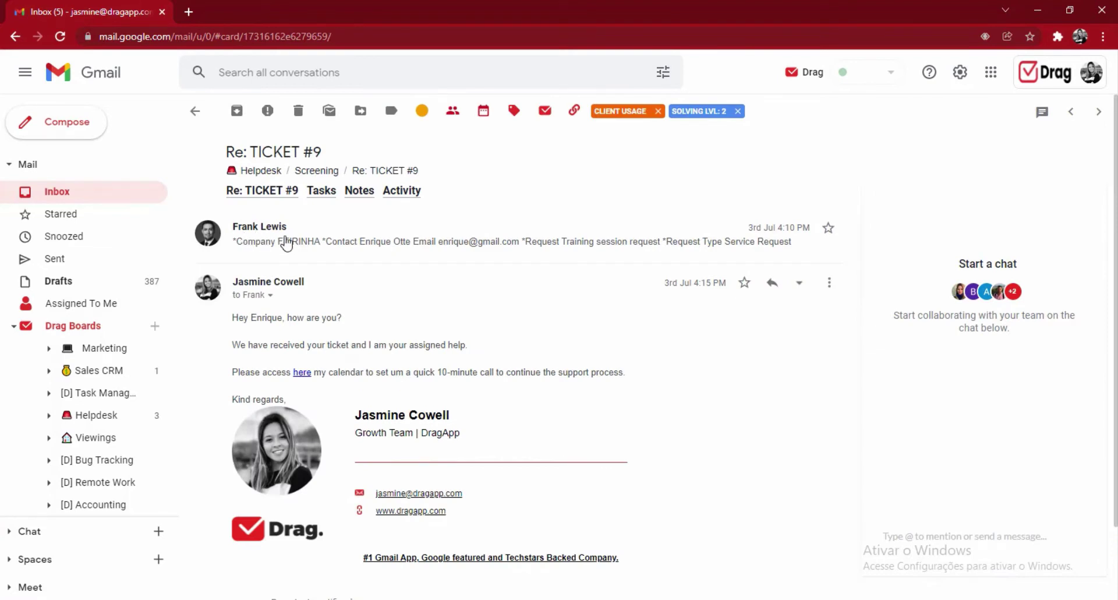
{"action": "left_click", "coordinate": [285, 243]}
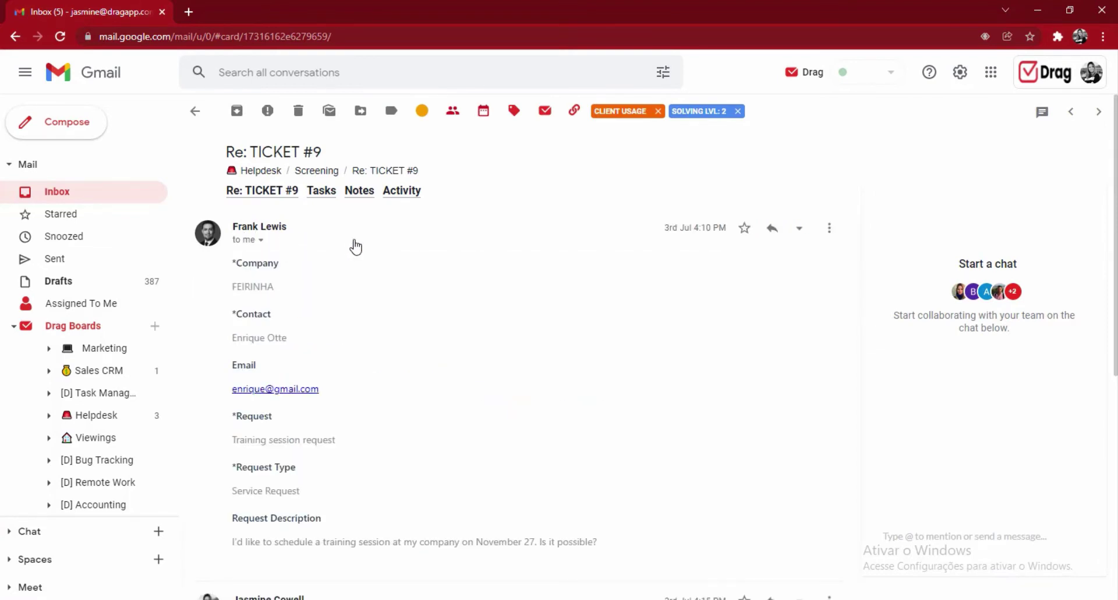
{"action": "left_click", "coordinate": [356, 247]}
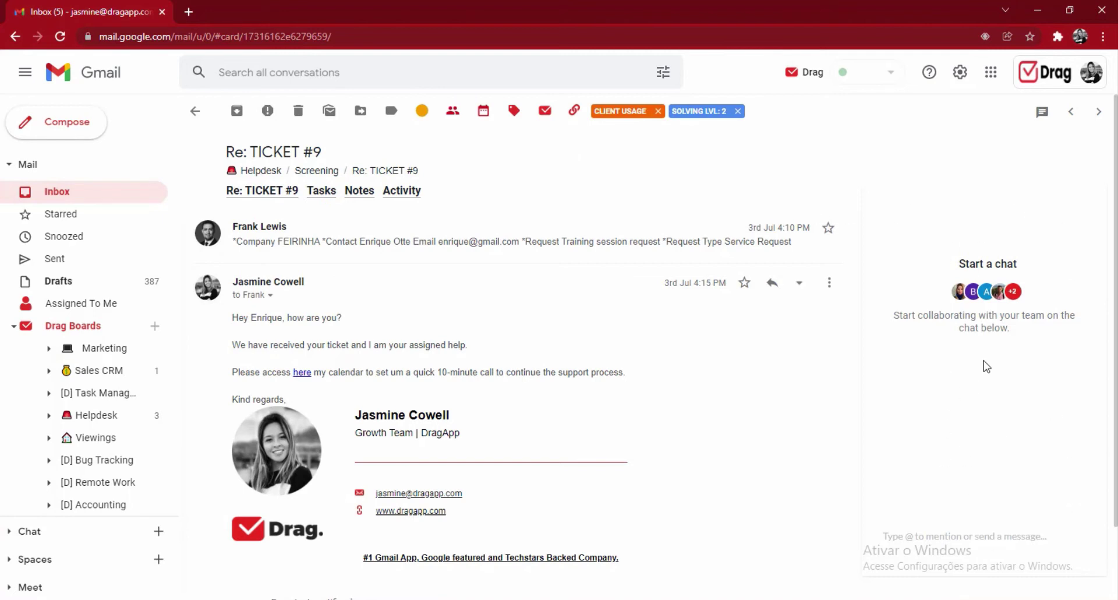
- Post 'hey, can you please help' in the ticket's team chat, @-mentioning a teammate
{"action": "left_click", "coordinate": [963, 533]}
{"action": "type", "text": "@"}
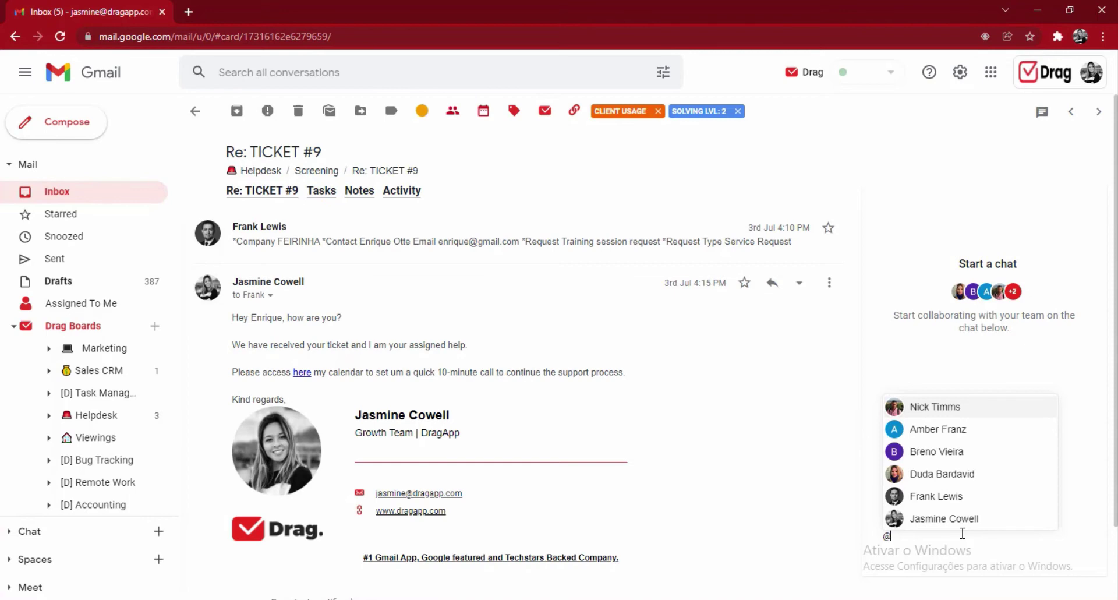
{"action": "left_click", "coordinate": [926, 523]}
{"action": "type", "text": "hey, can you please help"}
{"action": "key", "text": "Return"}
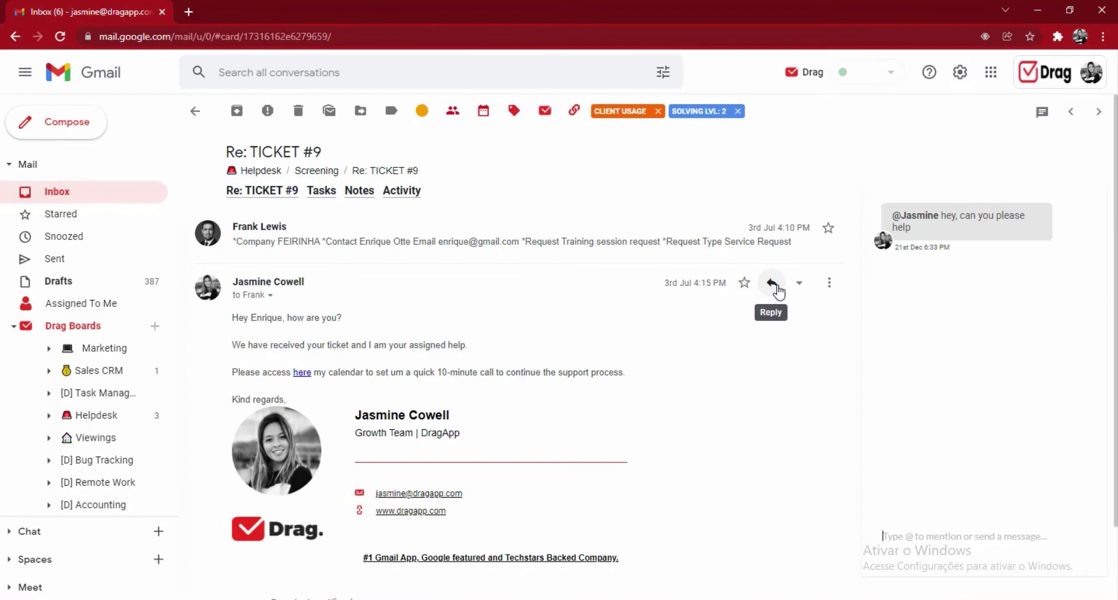
- Start a reply from a teammate's address, filled with the Sales after demo/support template
{"action": "left_click", "coordinate": [799, 282]}
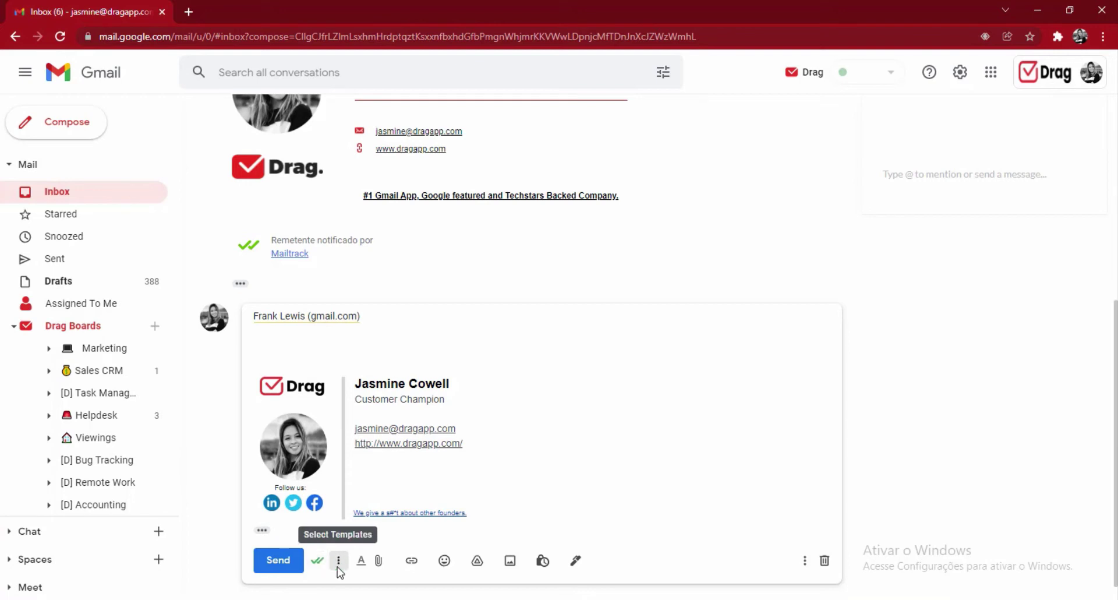
{"action": "left_click", "coordinate": [338, 562]}
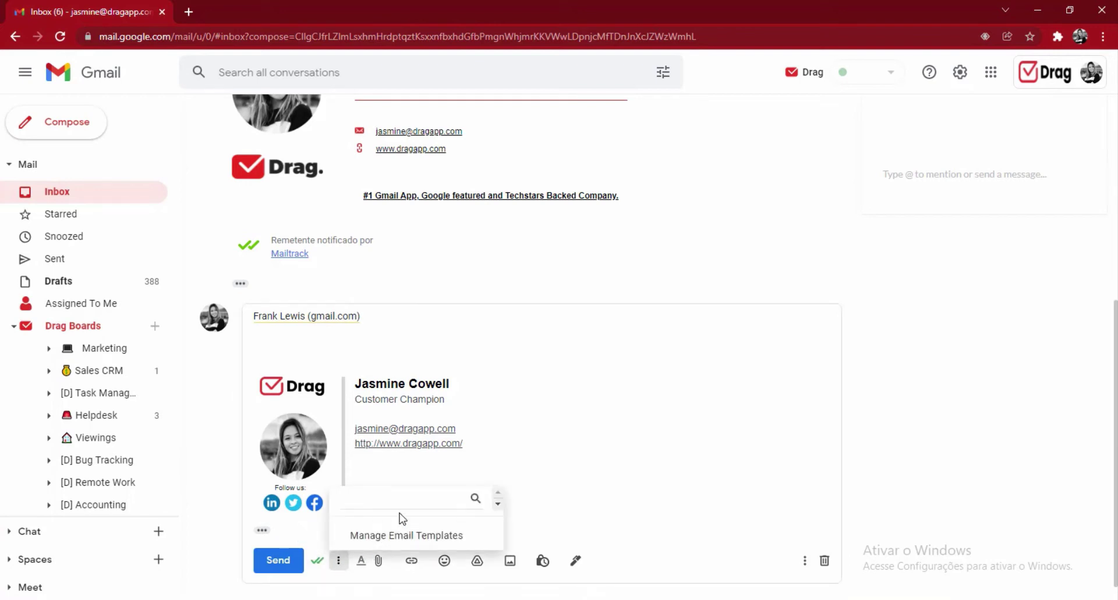
{"action": "left_click", "coordinate": [424, 537]}
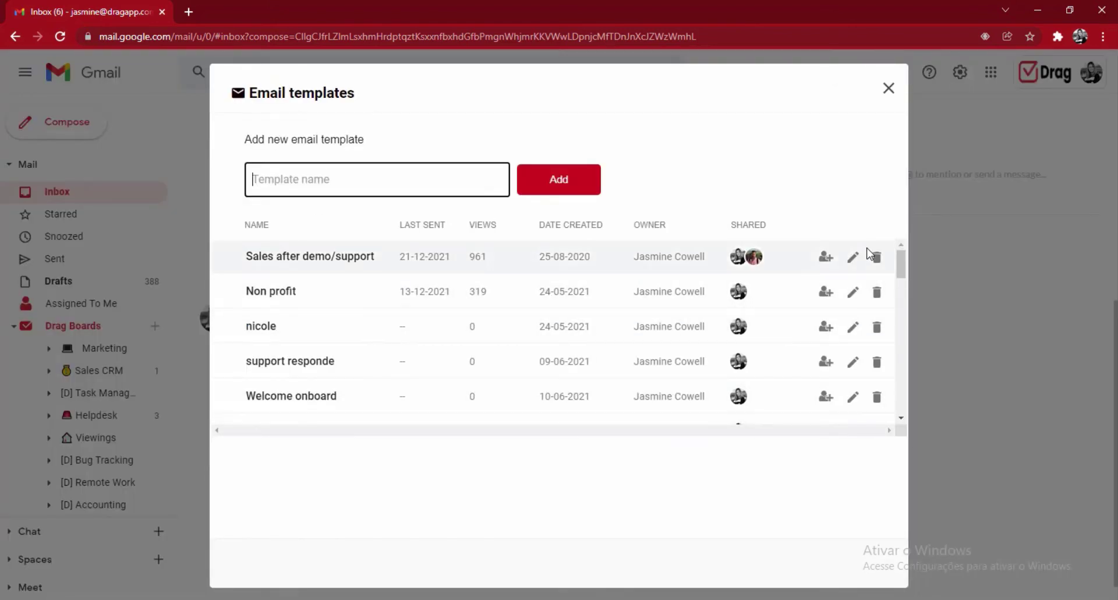
{"action": "left_click", "coordinate": [889, 90]}
{"action": "left_click", "coordinate": [339, 560]}
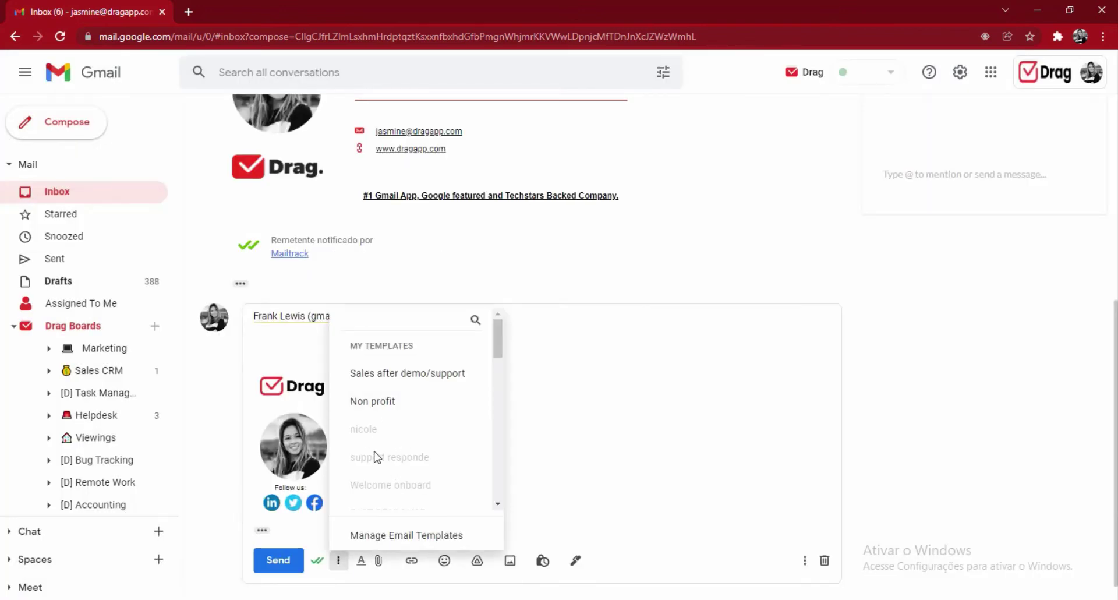
{"action": "left_click", "coordinate": [394, 375]}
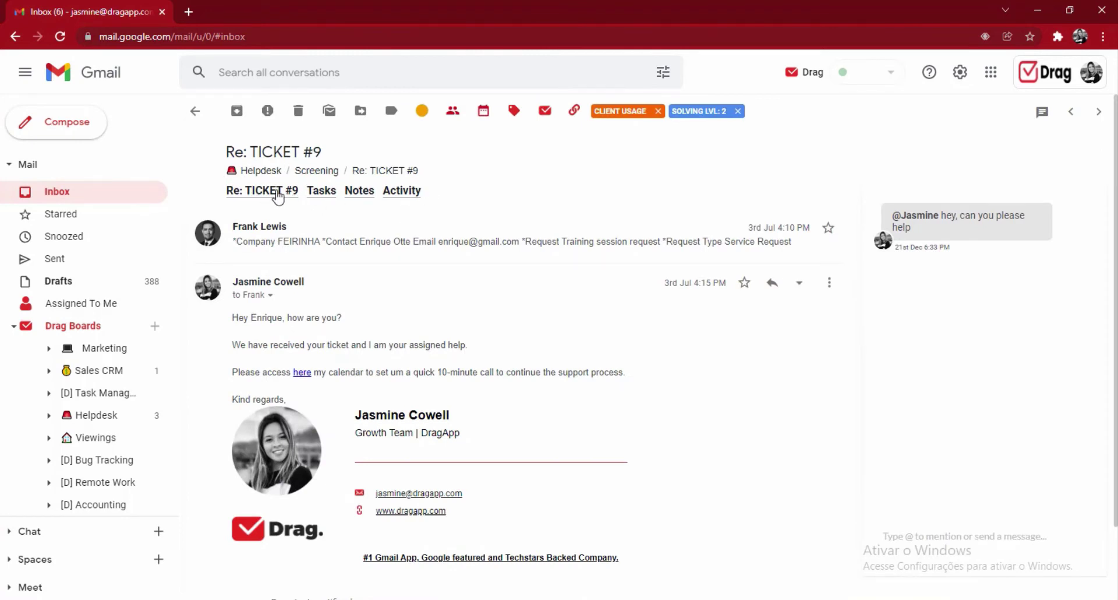
- Add tasks 'set up a new meeting' and 'call my manager', marking 'call my manager' done
{"action": "left_click", "coordinate": [322, 193]}
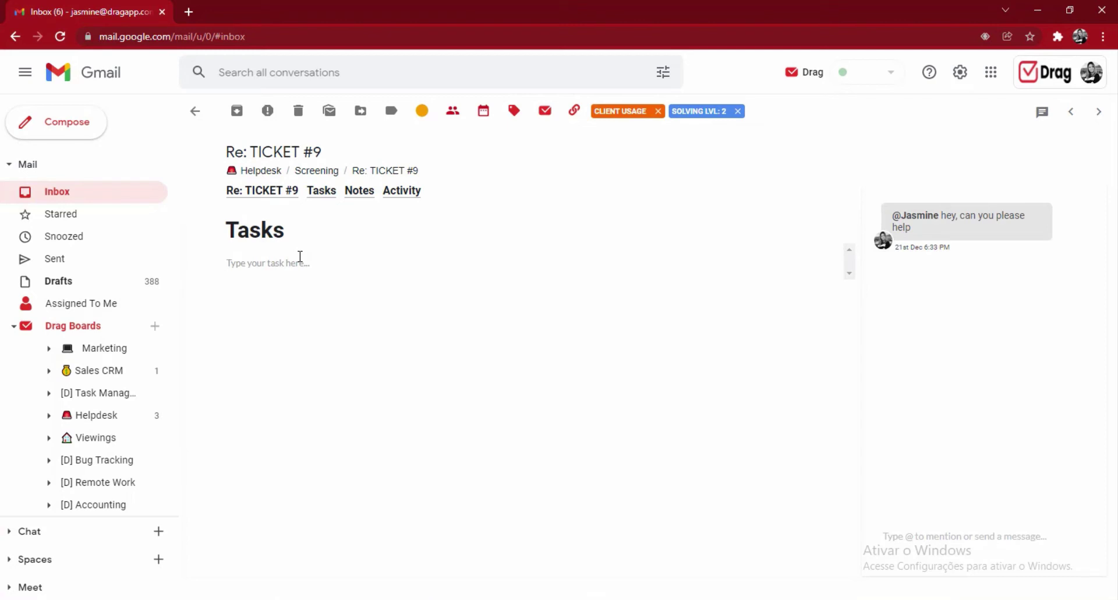
{"action": "type", "text": "set up a new meeting"}
{"action": "key", "text": "Return"}
{"action": "type", "text": "call my manager"}
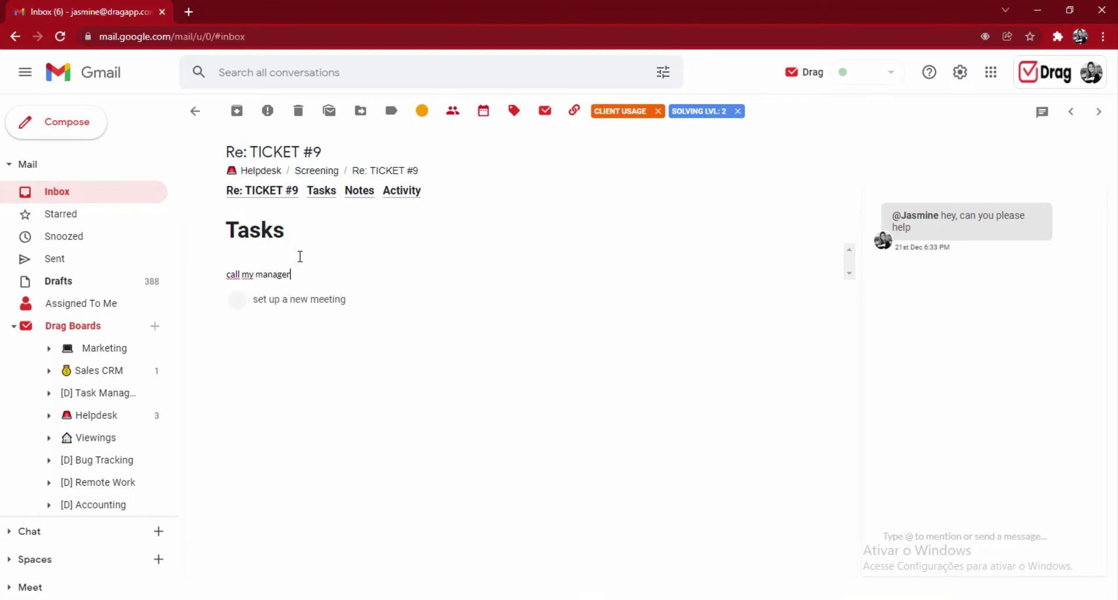
{"action": "key", "text": "Return"}
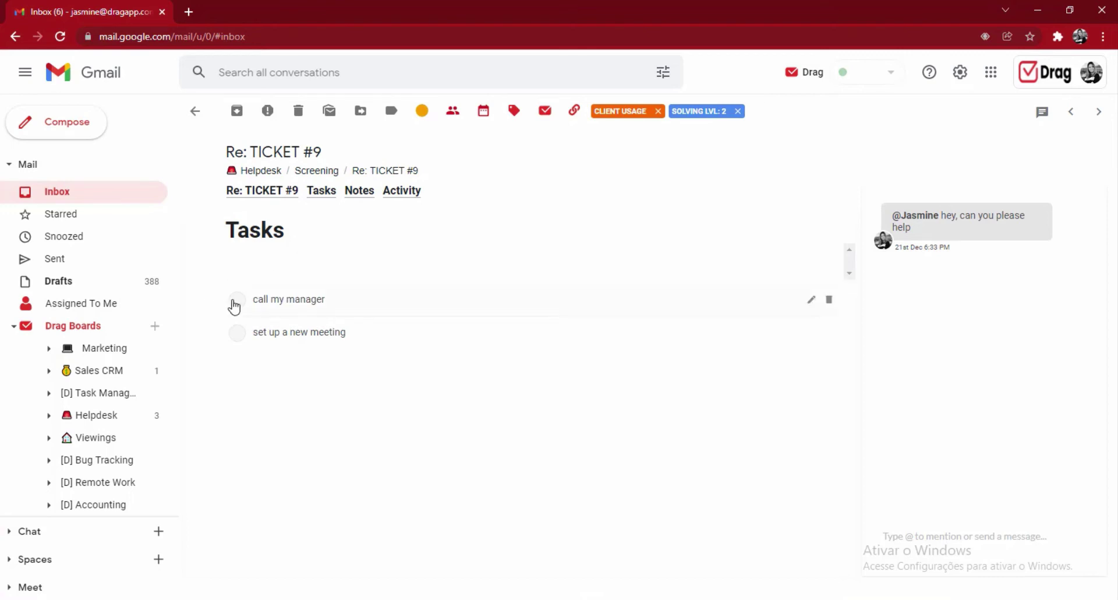
{"action": "left_click", "coordinate": [236, 300]}
- Review the ticket's notes and activity log, then return to the email thread's colour choices
{"action": "left_click", "coordinate": [366, 188]}
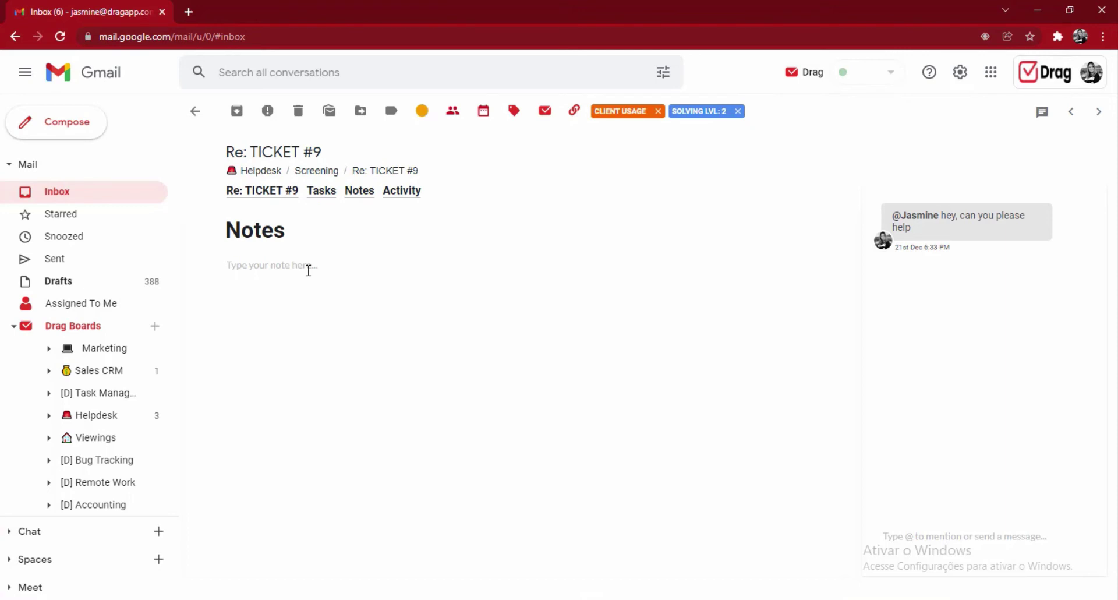
{"action": "left_click", "coordinate": [413, 201]}
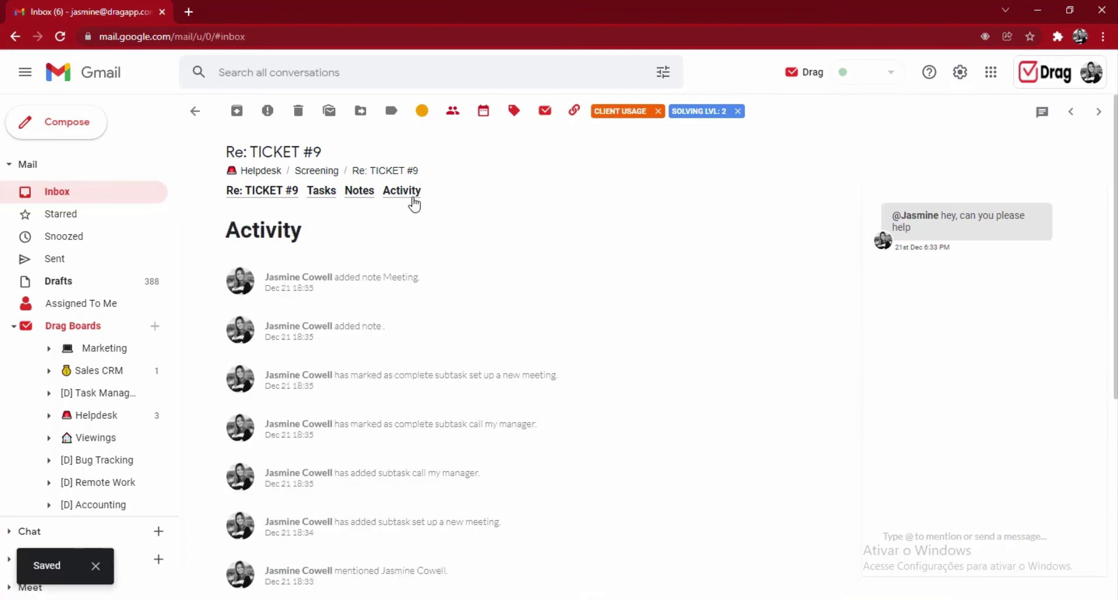
{"action": "triple_click", "coordinate": [283, 274]}
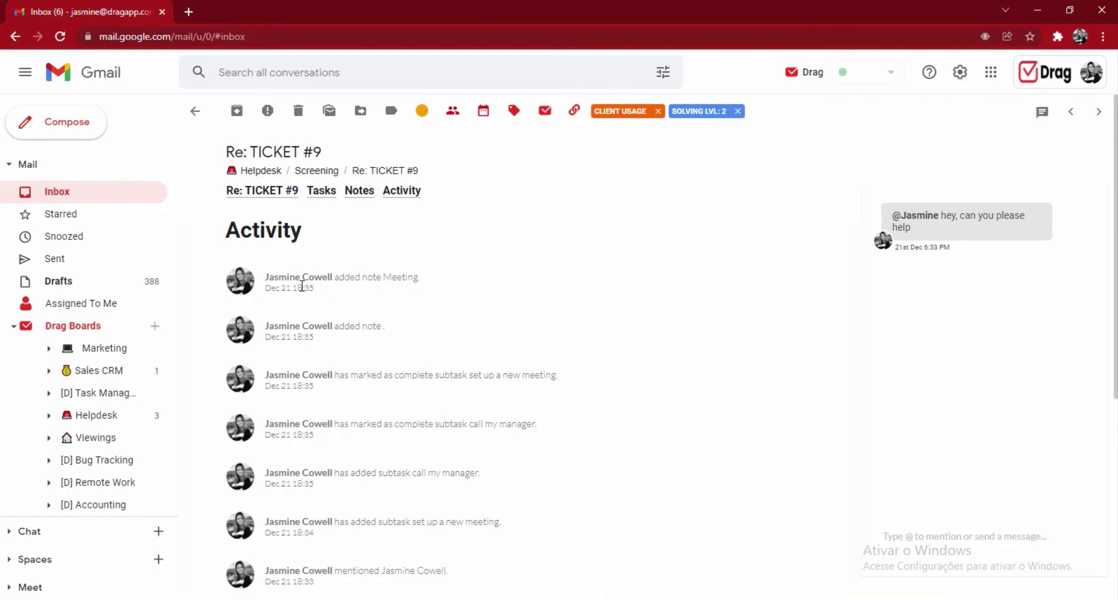
{"action": "triple_click", "coordinate": [302, 286]}
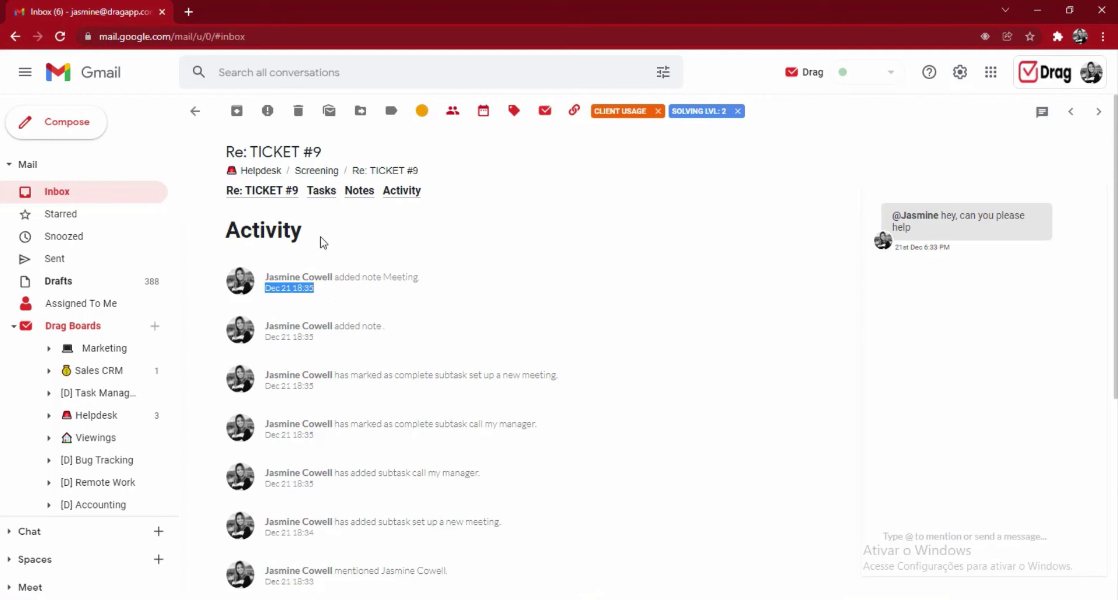
{"action": "left_click", "coordinate": [286, 193]}
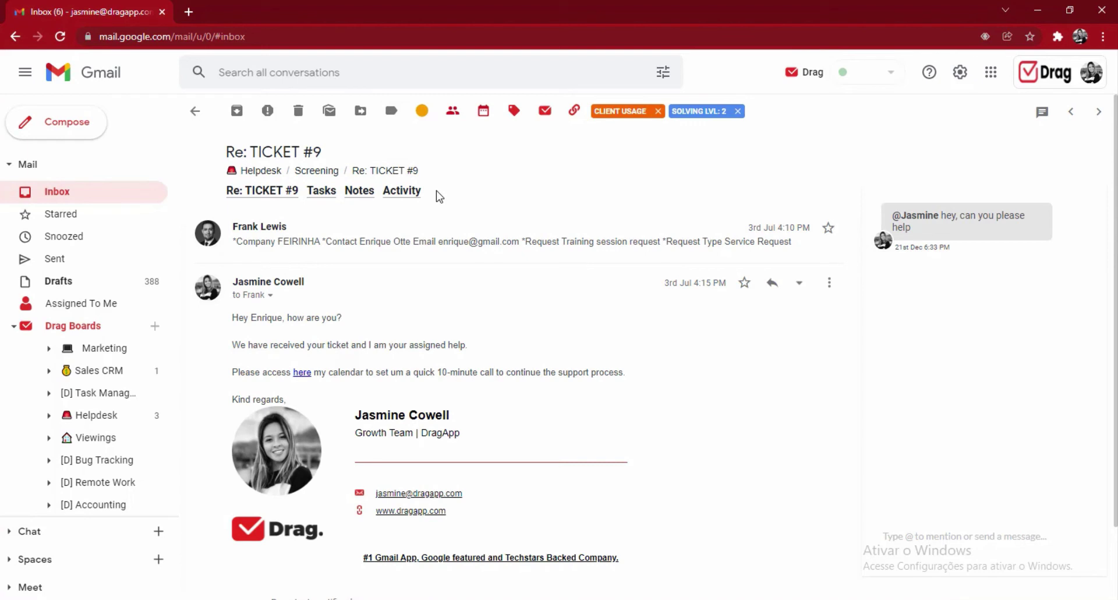
{"action": "left_click", "coordinate": [421, 112]}
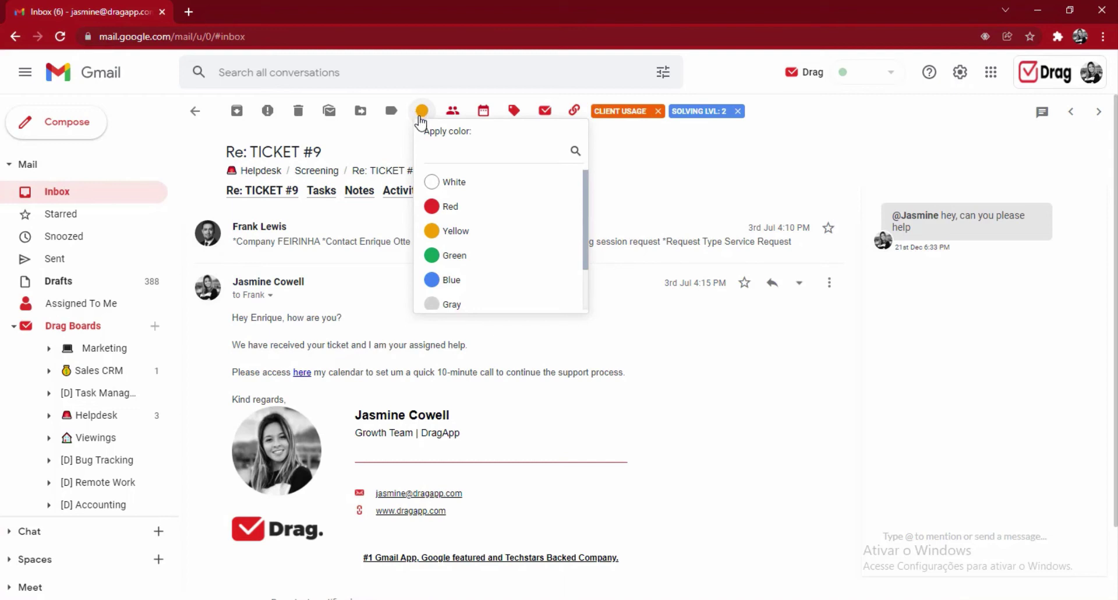
- Open the Drag 2 user-rating card from Helpdesk and check its colour and assignee options
{"action": "left_click", "coordinate": [96, 415]}
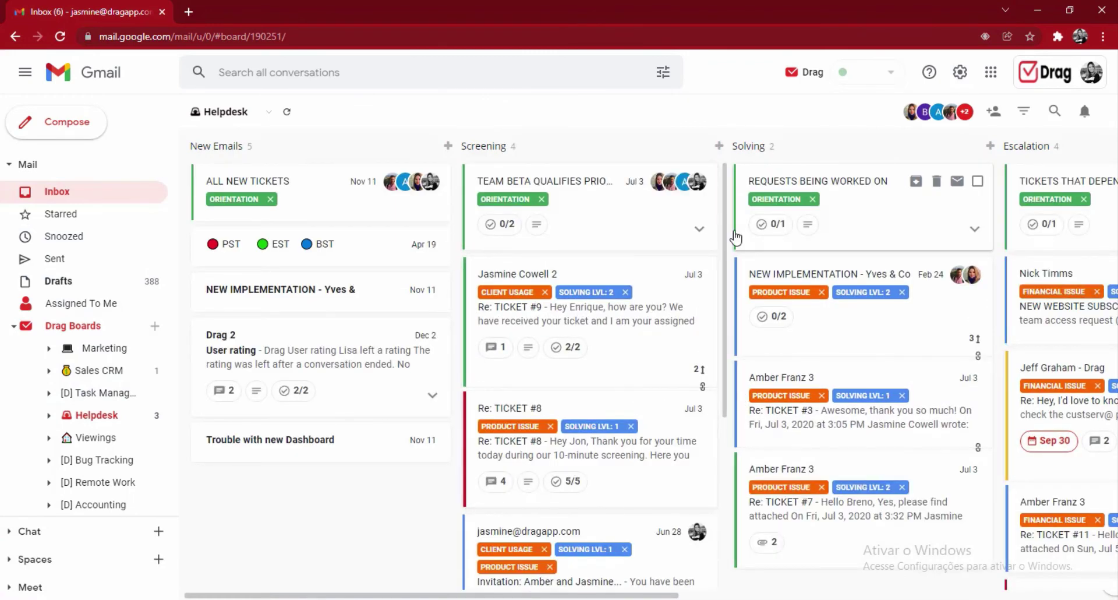
{"action": "left_click", "coordinate": [299, 370]}
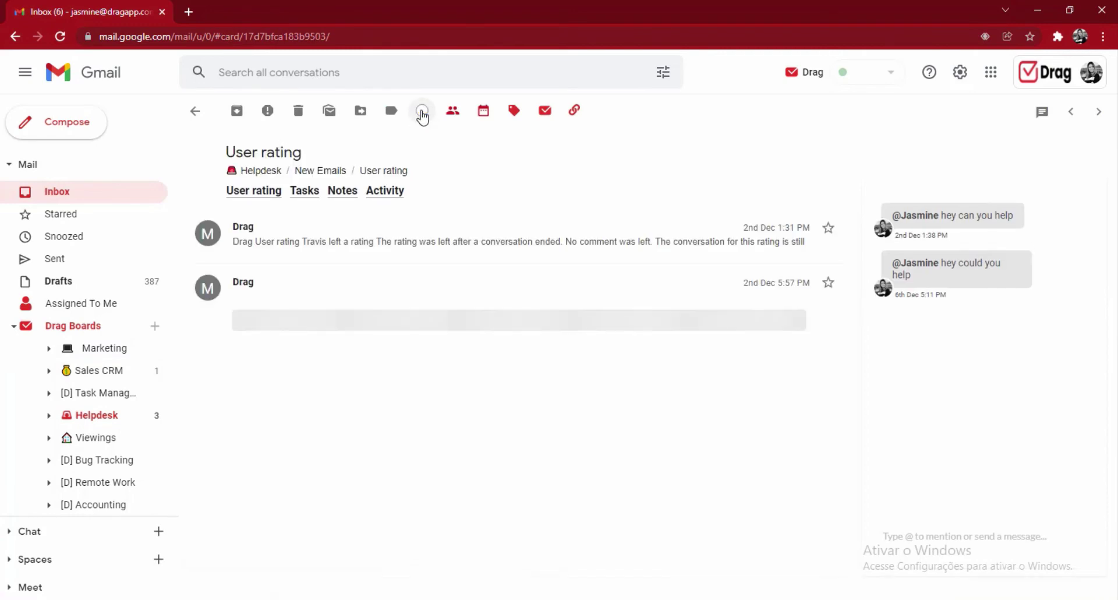
{"action": "left_click", "coordinate": [422, 112]}
{"action": "left_click", "coordinate": [422, 114]}
{"action": "left_click", "coordinate": [422, 114]}
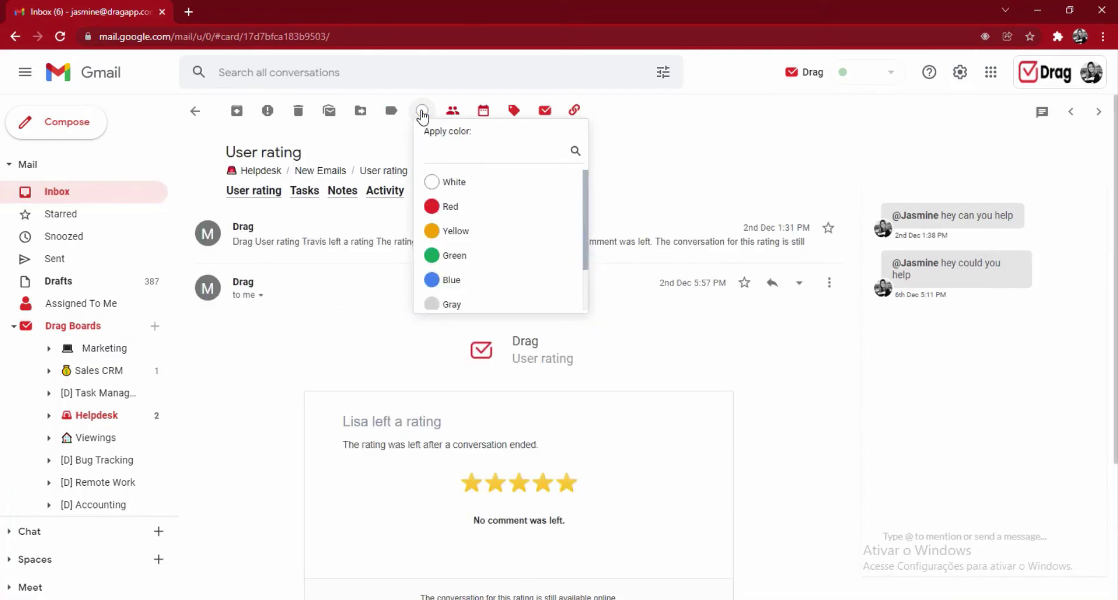
{"action": "left_click", "coordinate": [453, 111]}
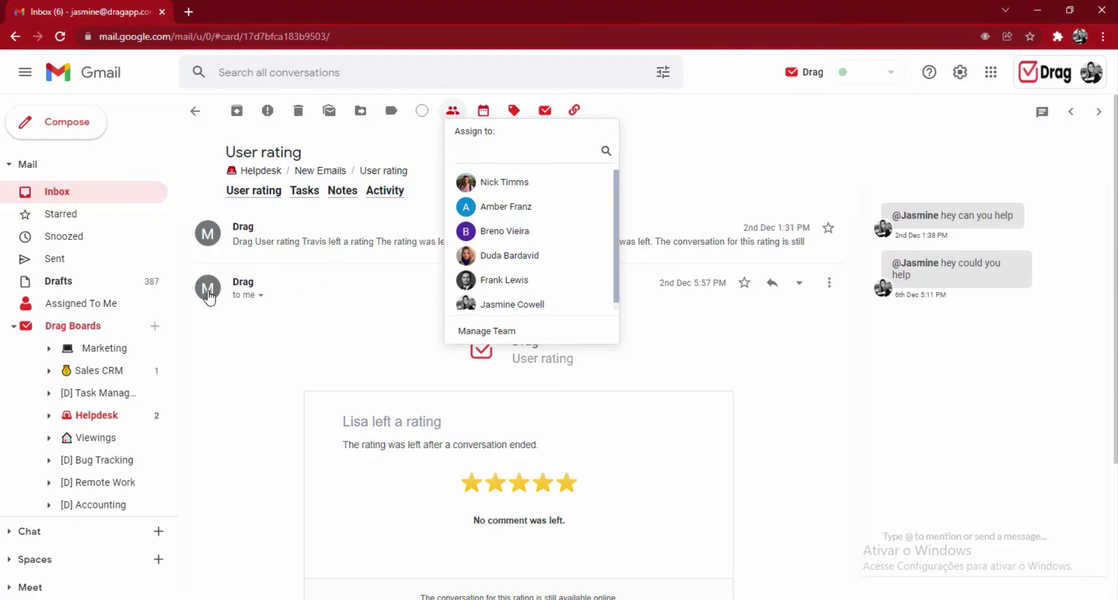
- Browse all cards assigned to me, narrow to Helpdesk's Assigned to me view, and edit the Screening title
{"action": "left_click", "coordinate": [65, 308]}
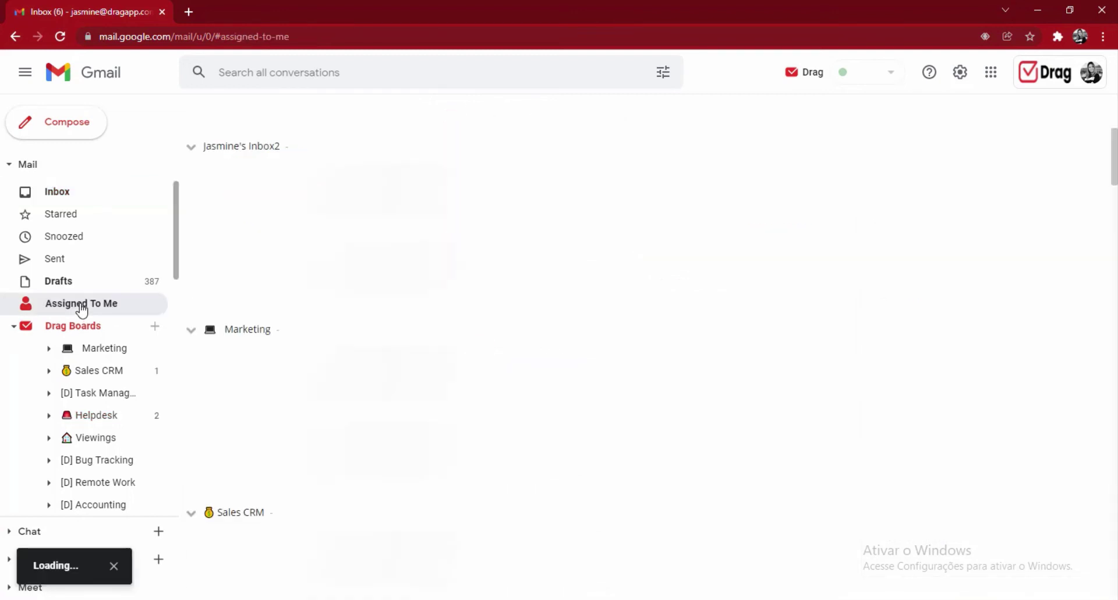
{"action": "left_click", "coordinate": [281, 157]}
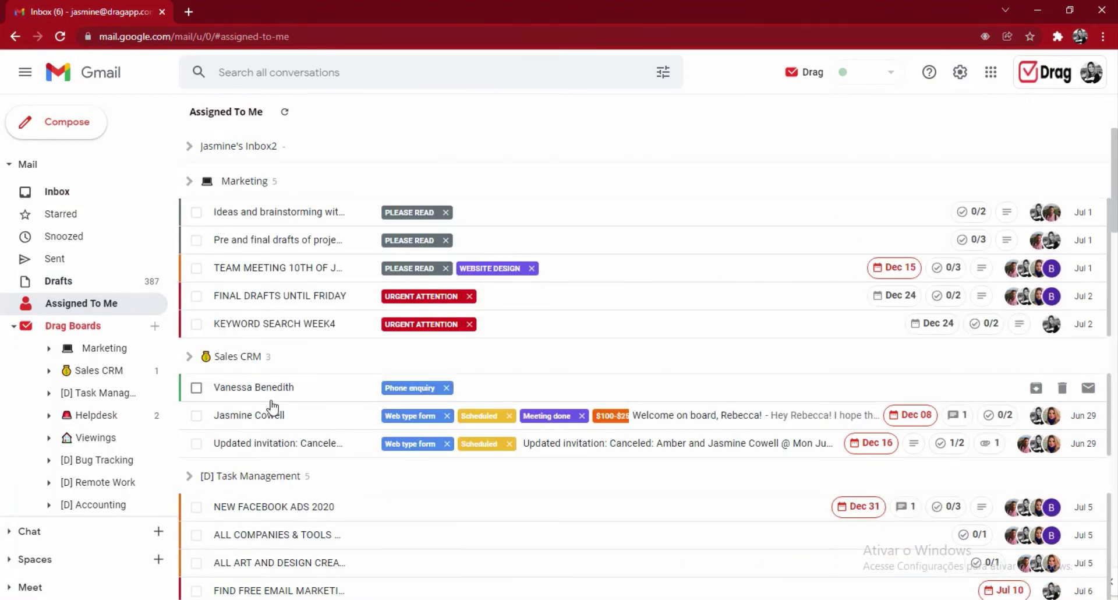
{"action": "left_click", "coordinate": [49, 415]}
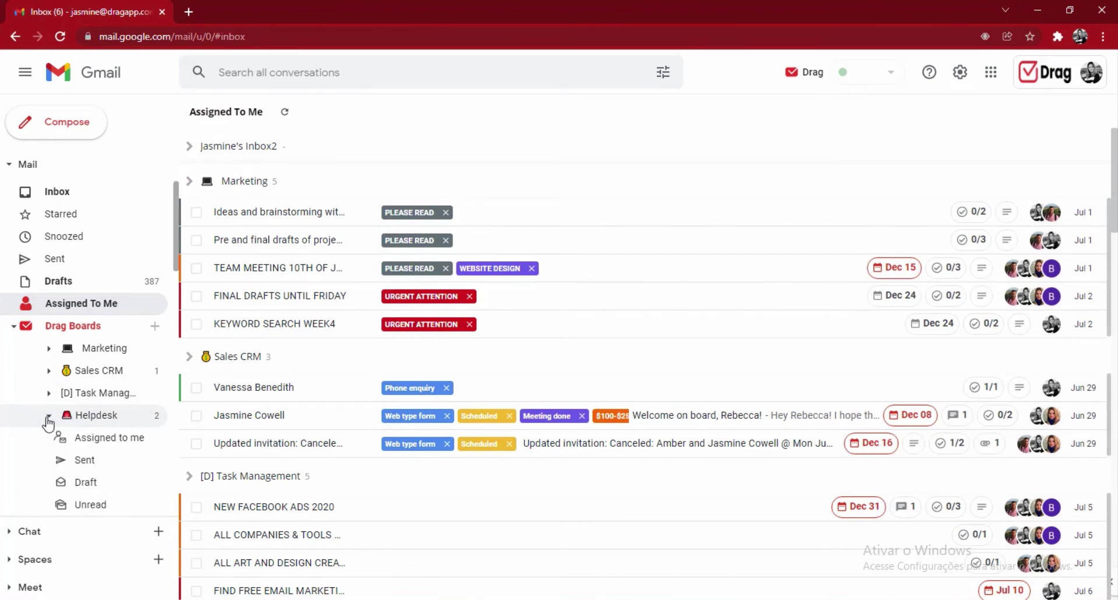
{"action": "left_click", "coordinate": [89, 437]}
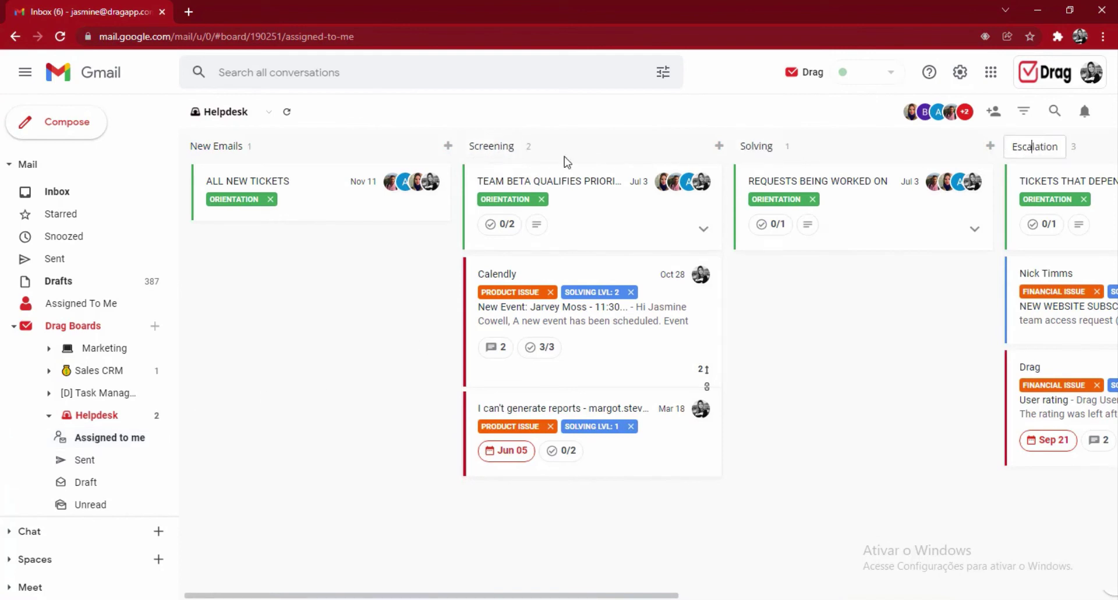
{"action": "left_click", "coordinate": [491, 148]}
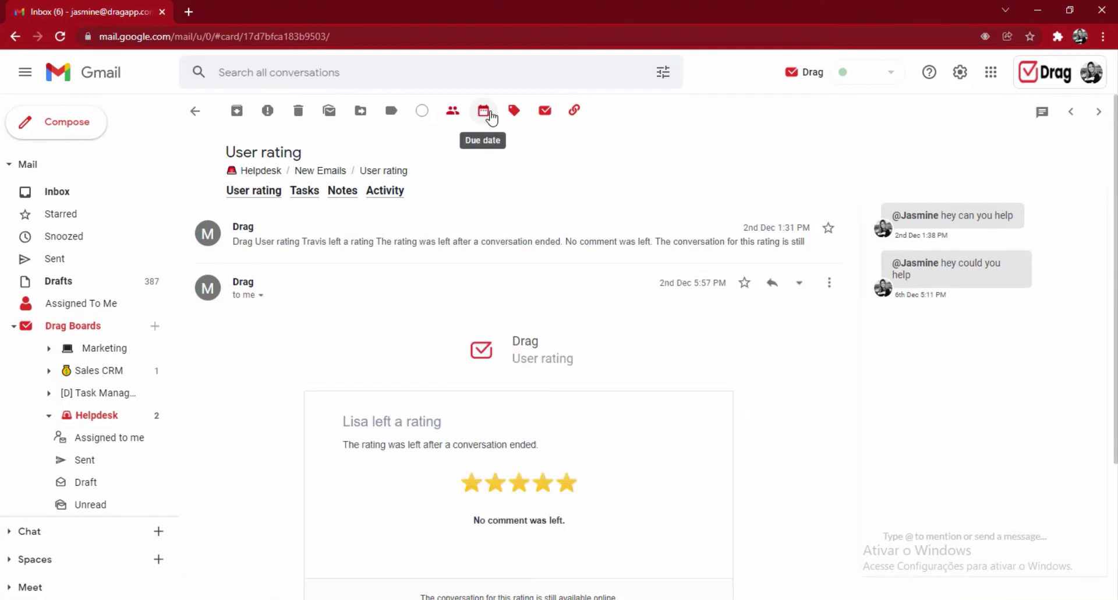
- Check the card's due date and tag options, then filter the Helpdesk board by one tag
{"action": "left_click", "coordinate": [484, 112]}
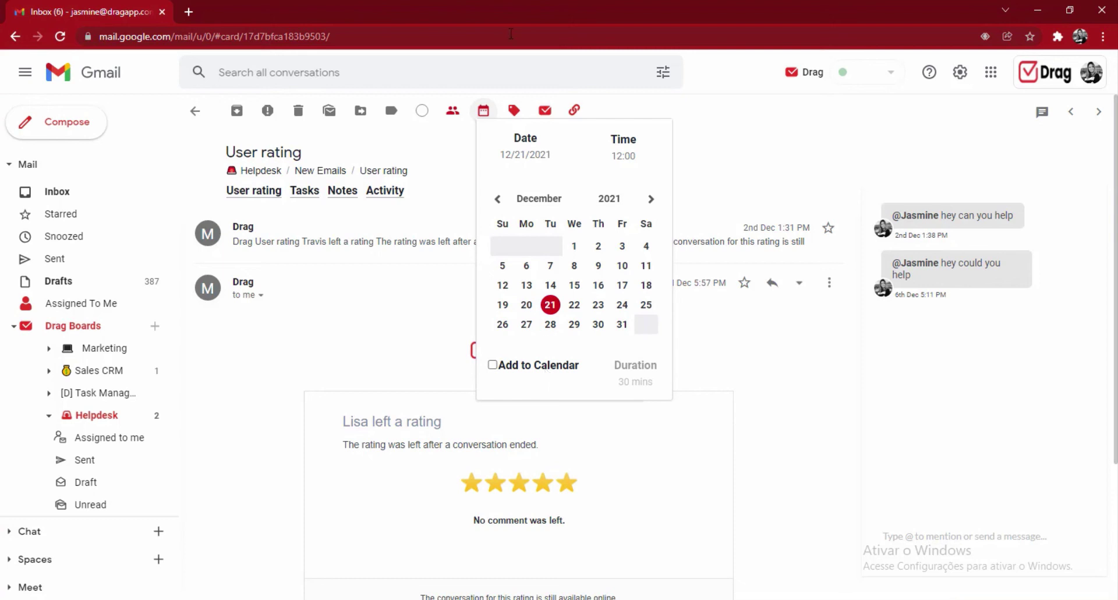
{"action": "left_click", "coordinate": [525, 114]}
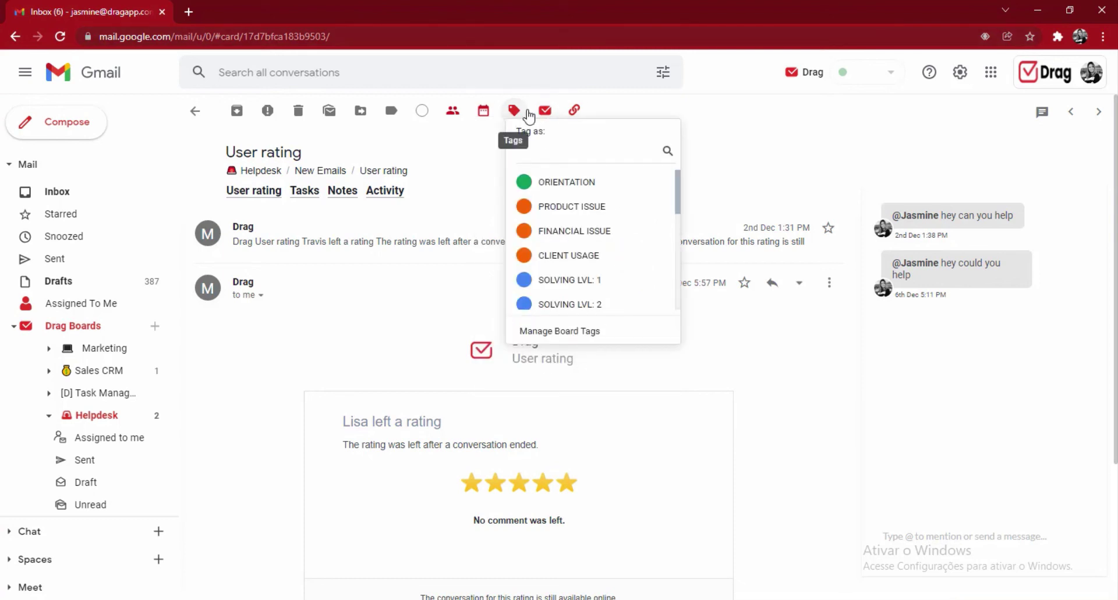
{"action": "left_click", "coordinate": [135, 415]}
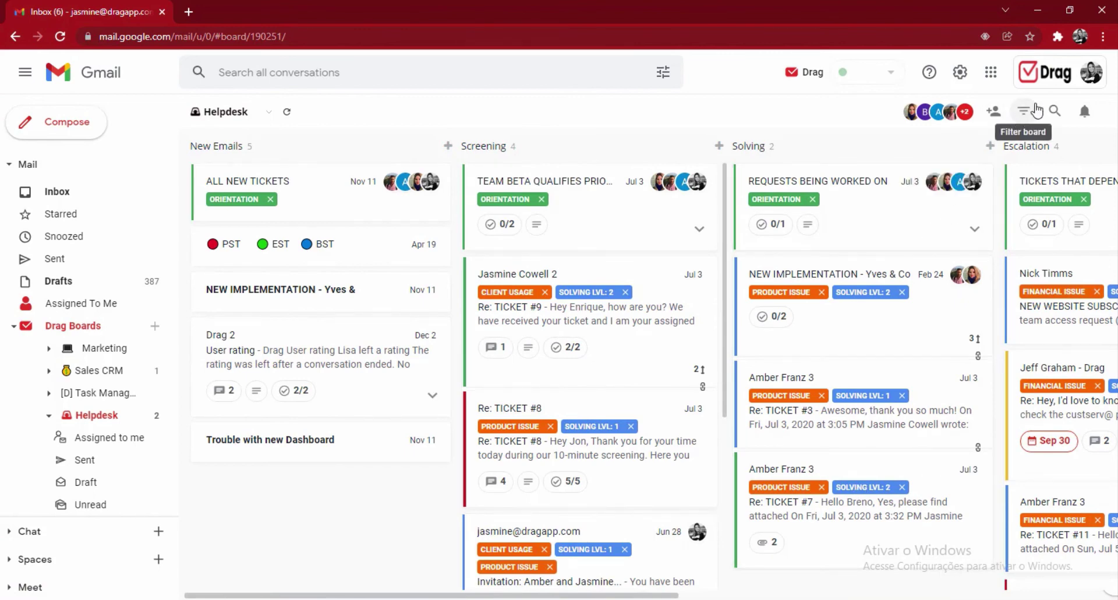
{"action": "left_click", "coordinate": [1025, 107]}
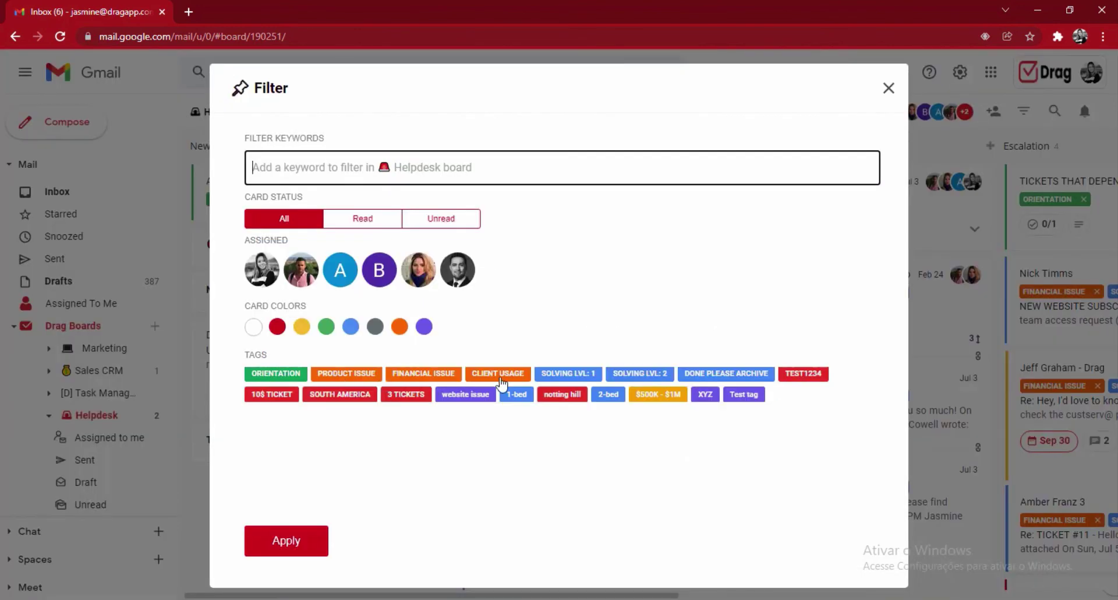
{"action": "left_click", "coordinate": [563, 379]}
{"action": "left_click", "coordinate": [286, 542]}
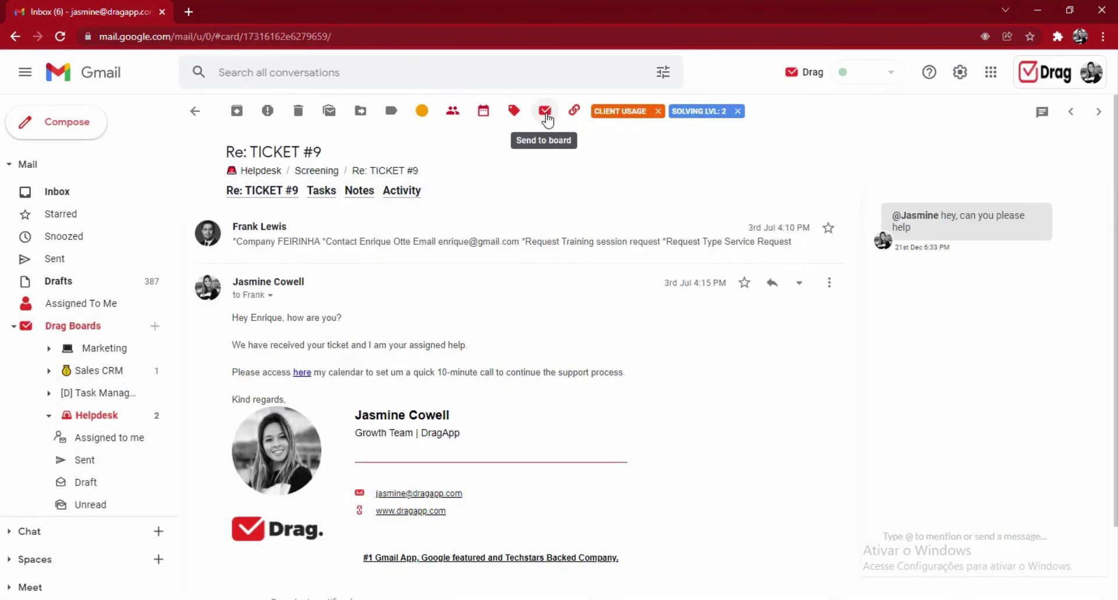
{"action": "left_click", "coordinate": [546, 114]}
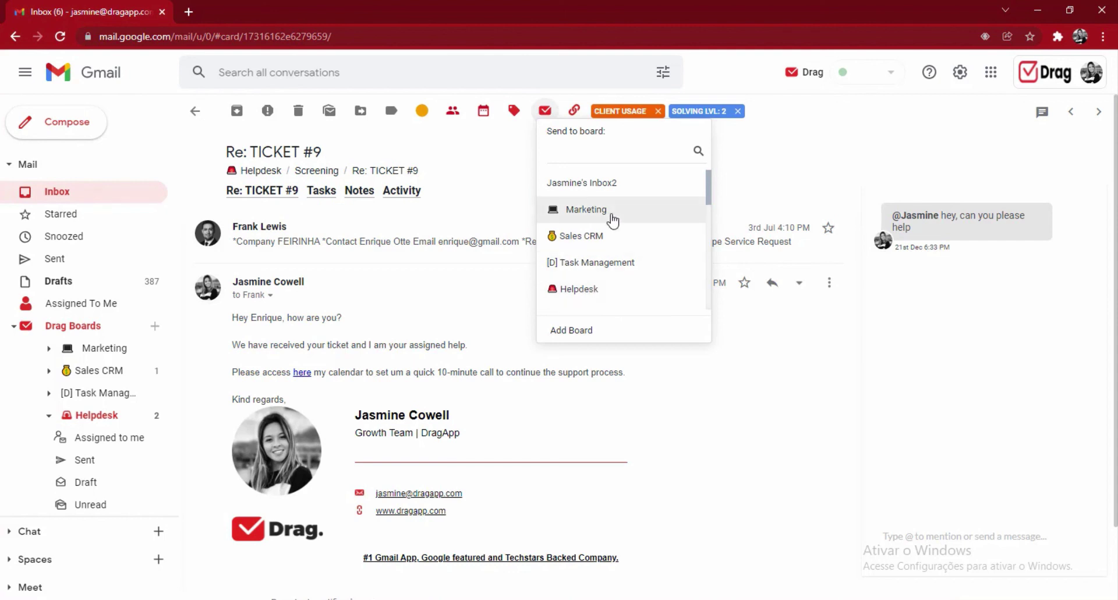
{"action": "left_click", "coordinate": [604, 240]}
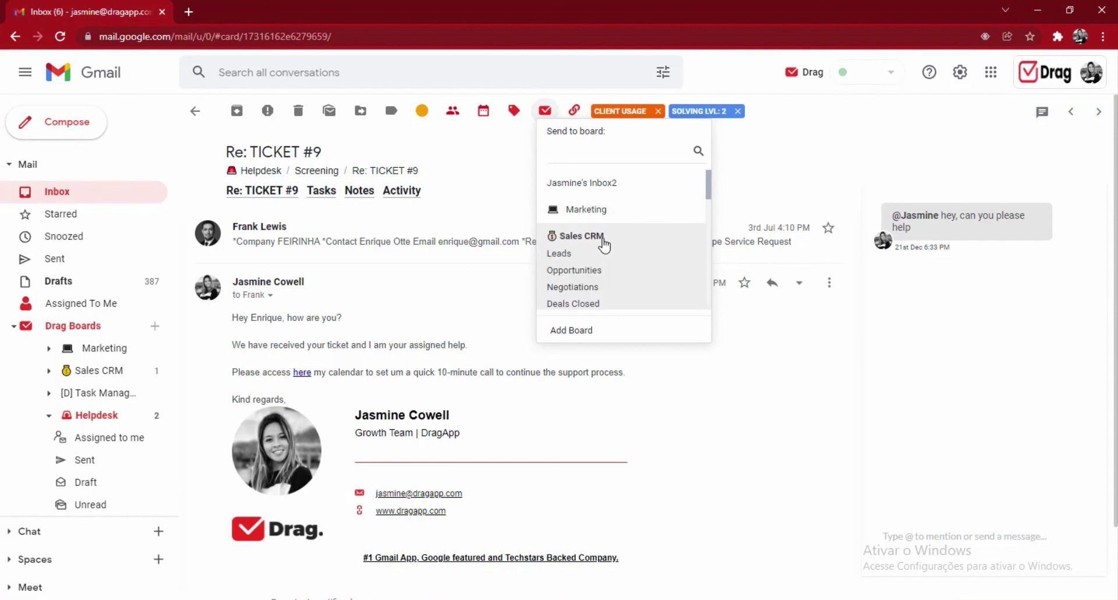
{"action": "left_click", "coordinate": [603, 241]}
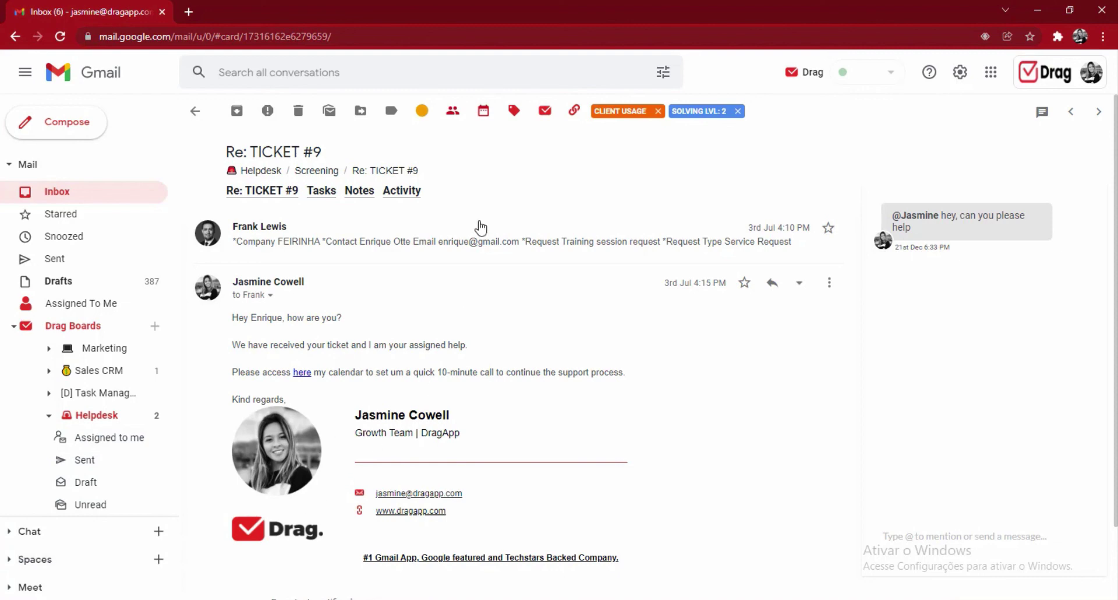
- Return to the Helpdesk board and drag the Drag 2 card into the Screening column
{"action": "key", "text": "Escape"}
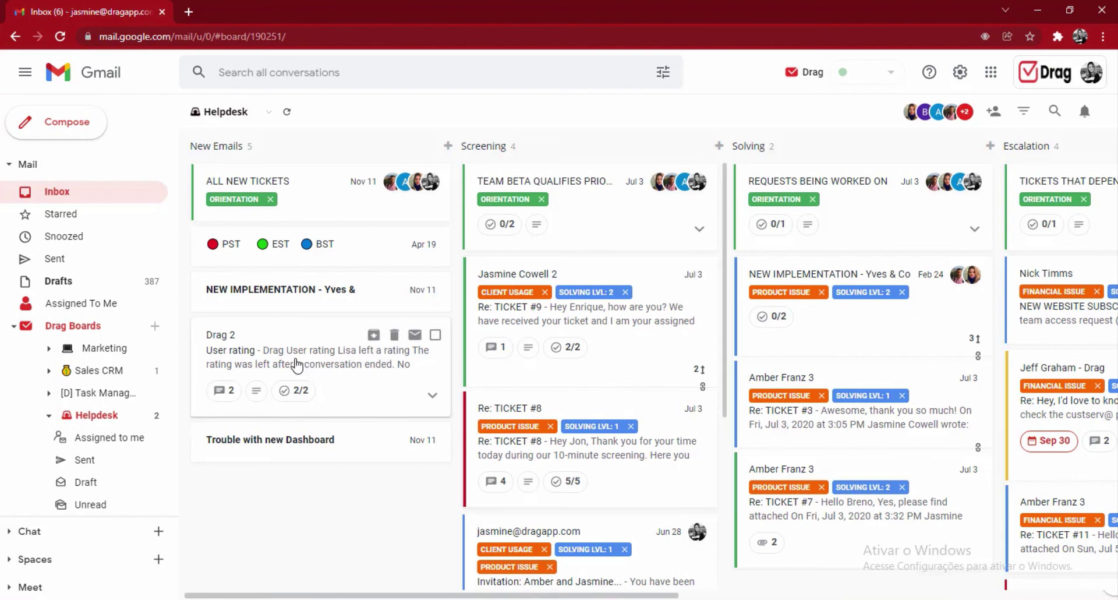
{"action": "left_click_drag", "start_coordinate": [311, 357], "coordinate": [311, 357]}
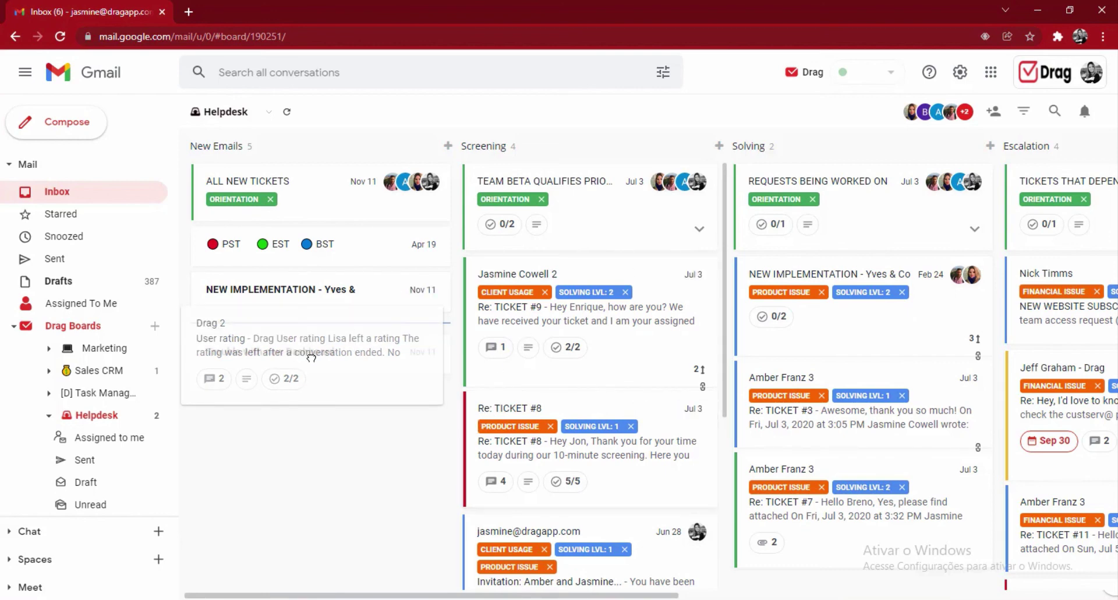
{"action": "left_click_drag", "start_coordinate": [312, 357], "coordinate": [578, 342]}
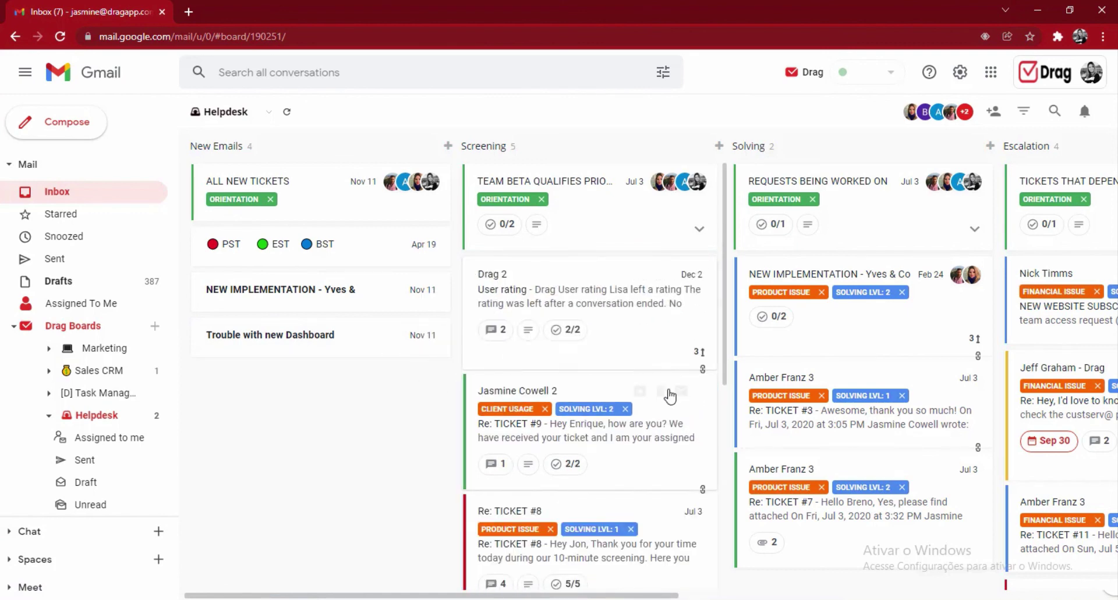